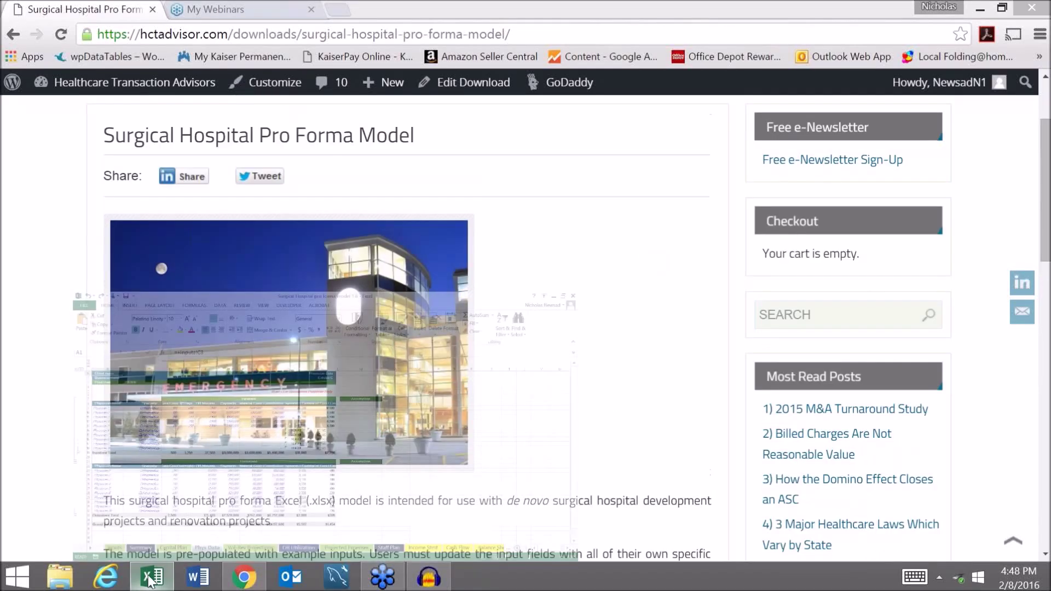
Step: Switch from Chrome to the Surgical Hospital pro forma model 1.6 workbook's Inputs sheet in Excel
click(87, 534)
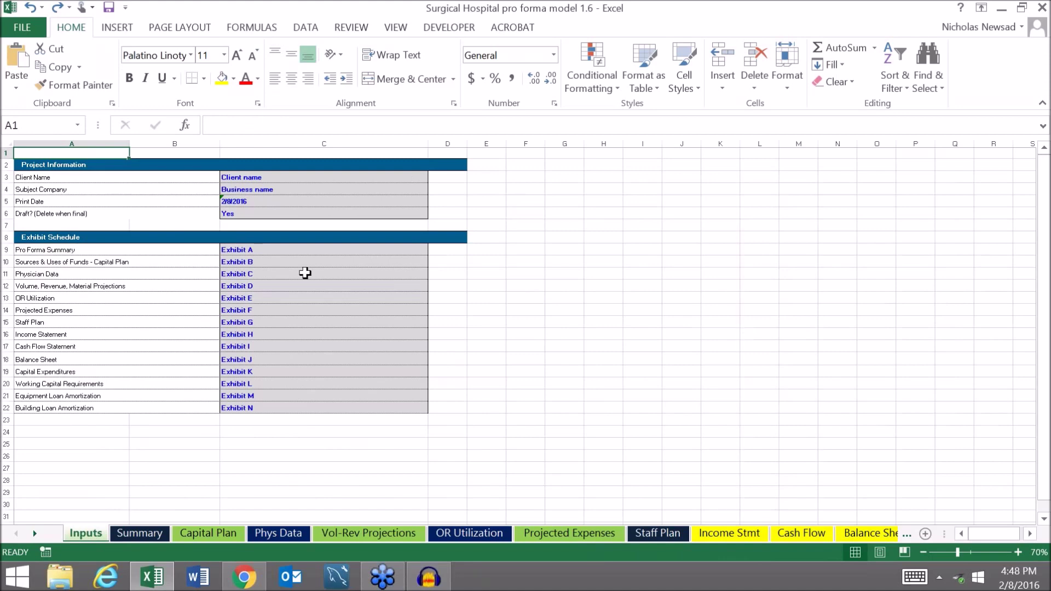
Step: Step through the Pro Forma Summary sheet and on to the Capital Plan sheet
key(ctrl+Page_Down)
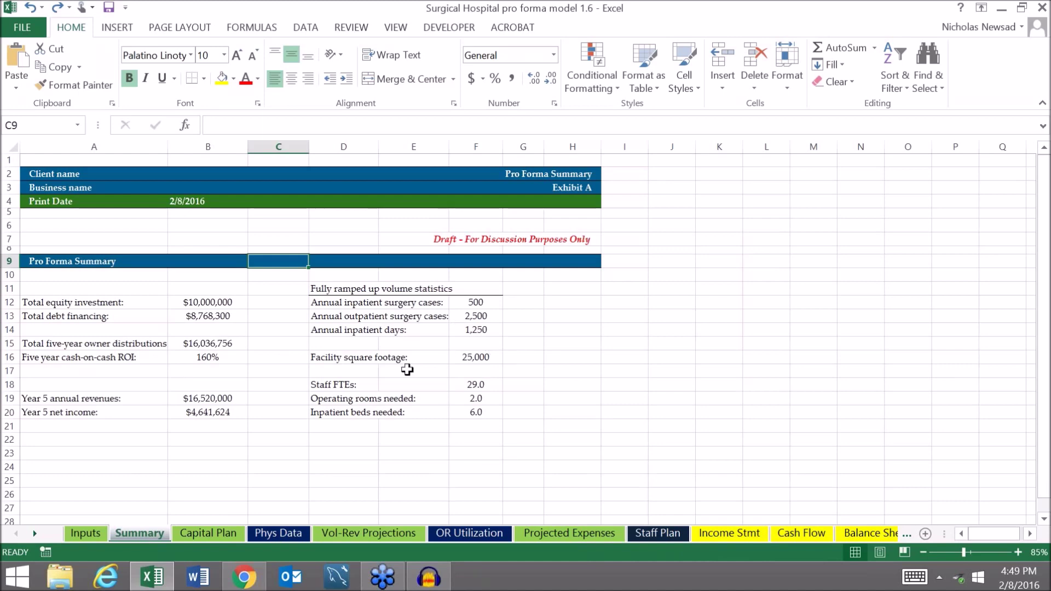
key(ctrl+Page_Down)
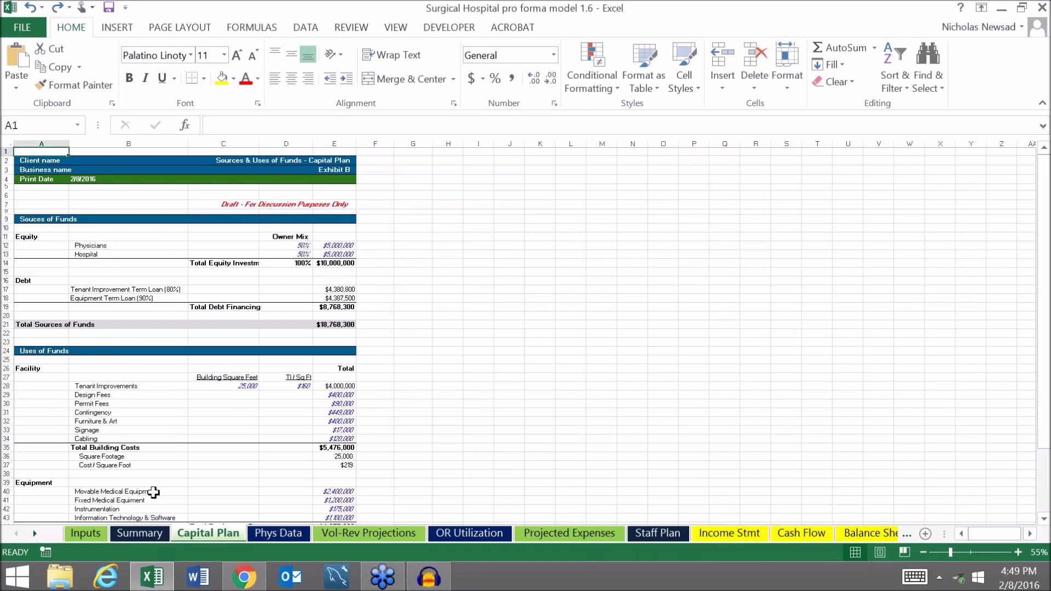
Step: Scroll through the Capital Plan's sources and uses of funds
scroll(215, 432, down, 4)
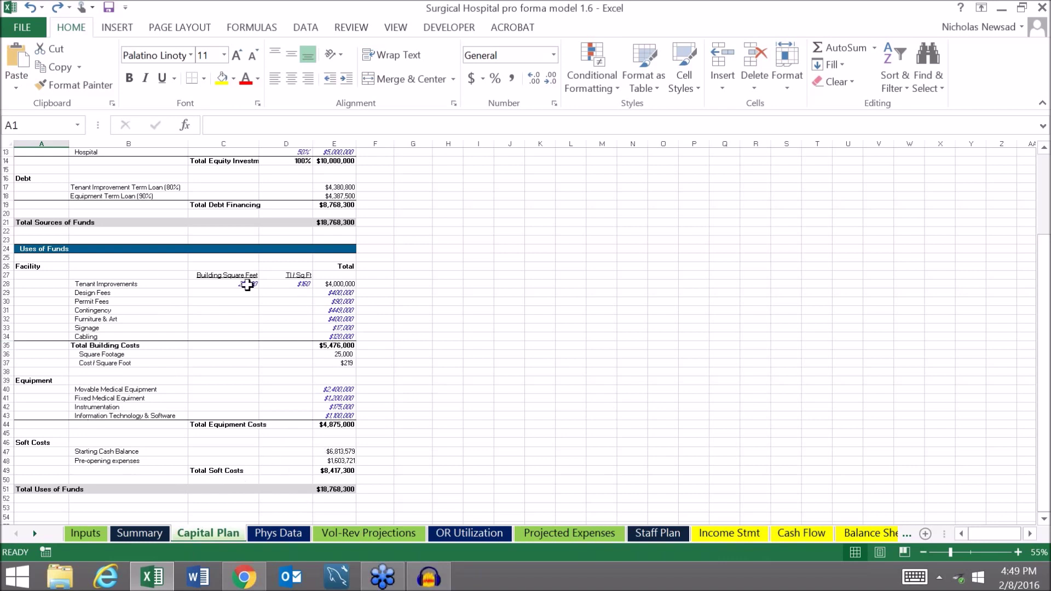
scroll(269, 469, up, 1)
scroll(272, 470, down, 1)
scroll(345, 491, up, 3)
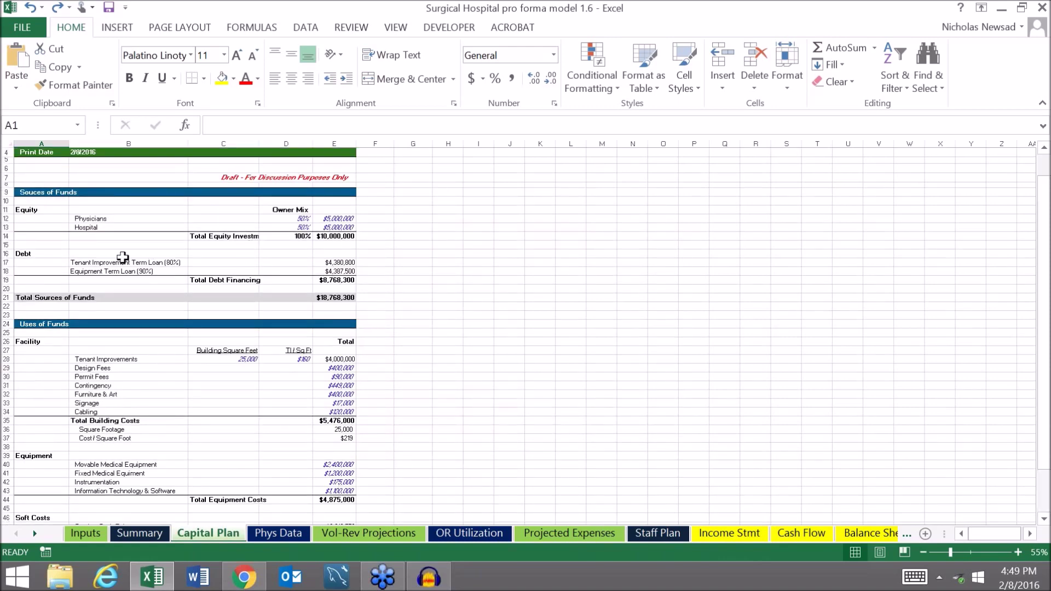
Step: Highlight the term loan debt rows and the Physicians and Hospital equity rows, then go to Phys Data
drag(342, 263, 145, 272)
drag(335, 218, 77, 227)
click(448, 209)
scroll(447, 210, up, 1)
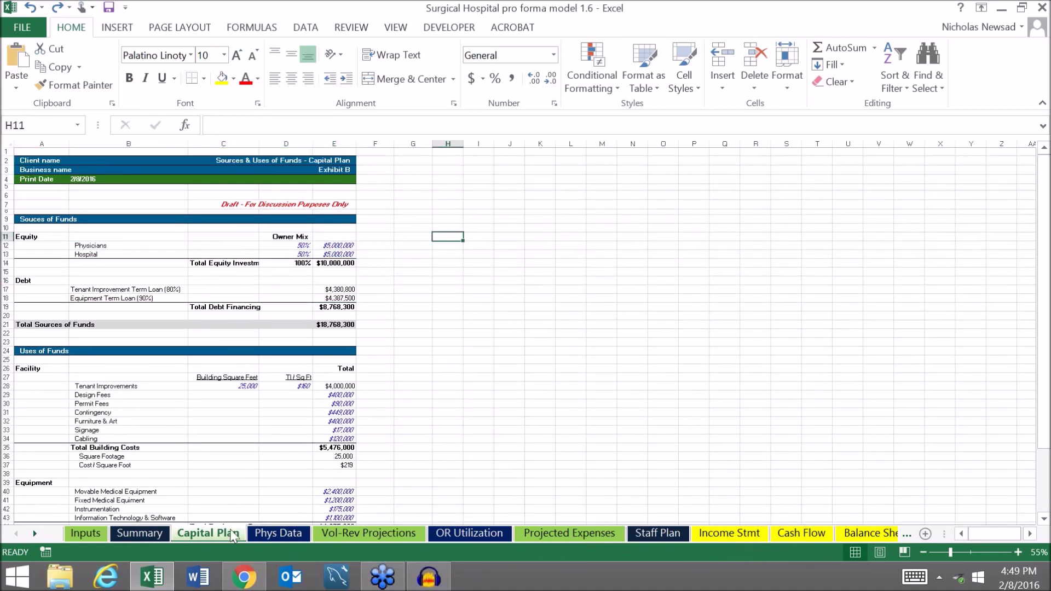
click(274, 535)
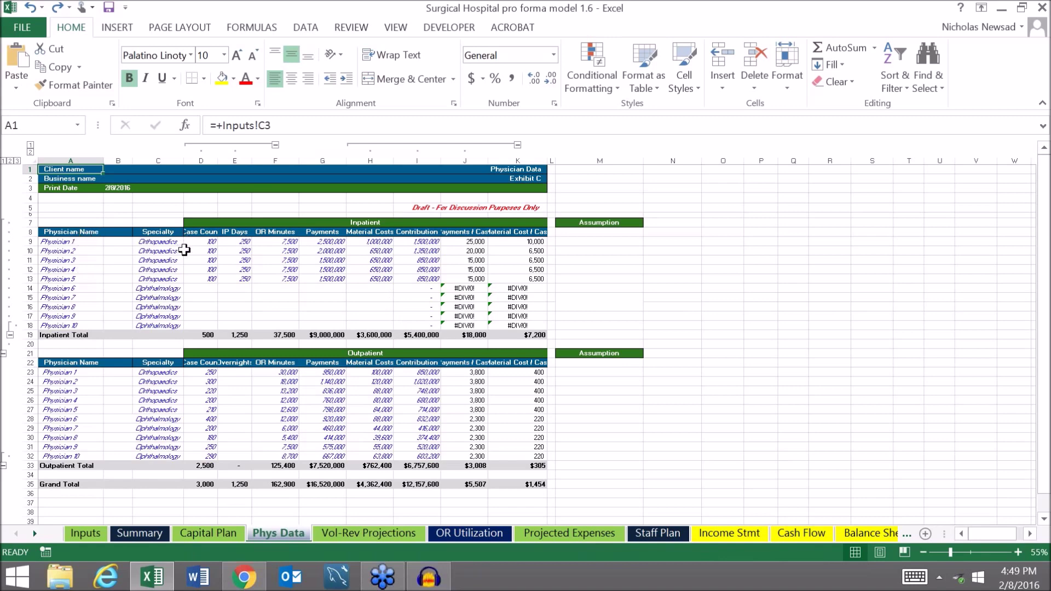
Step: Point out the Phys Data Inpatient and Outpatient tables, then move to Vol-Rev Projections
click(375, 223)
click(428, 356)
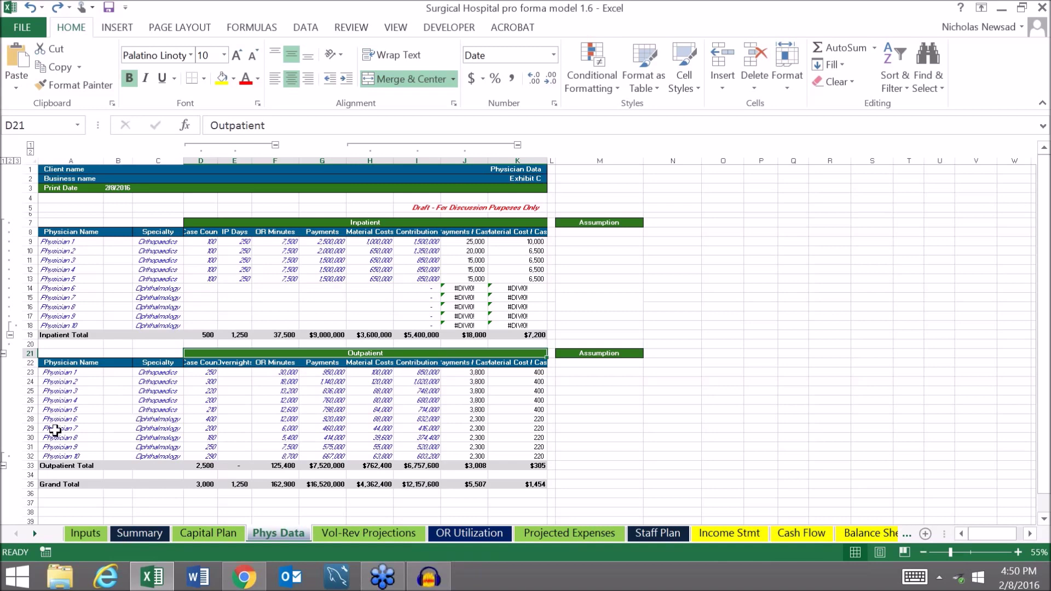
click(350, 535)
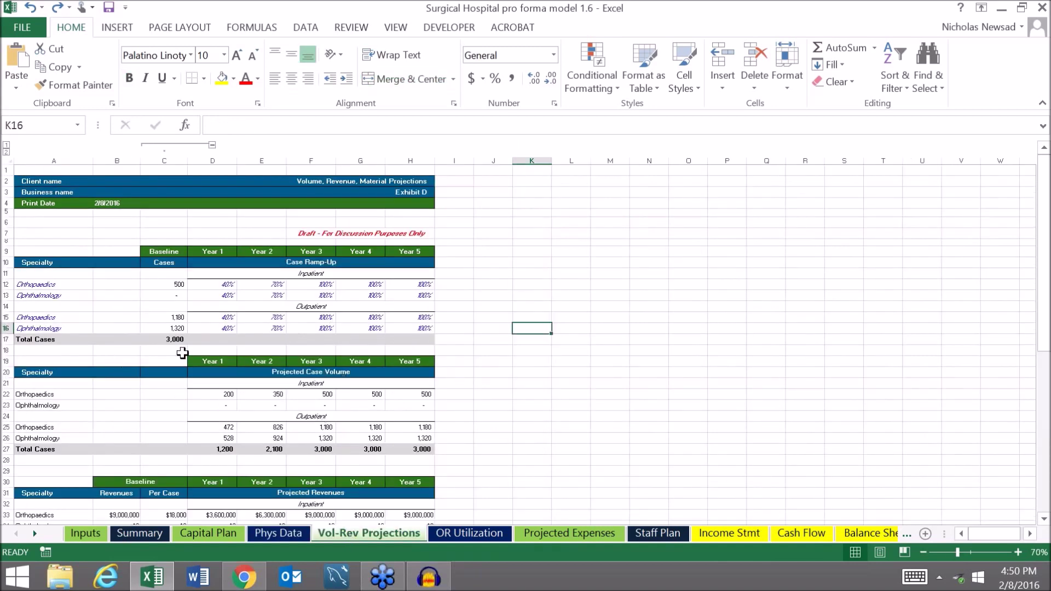
Step: Scroll through the Vol-Rev Projections and continue to the OR Utilization sheet
scroll(170, 369, down, 2)
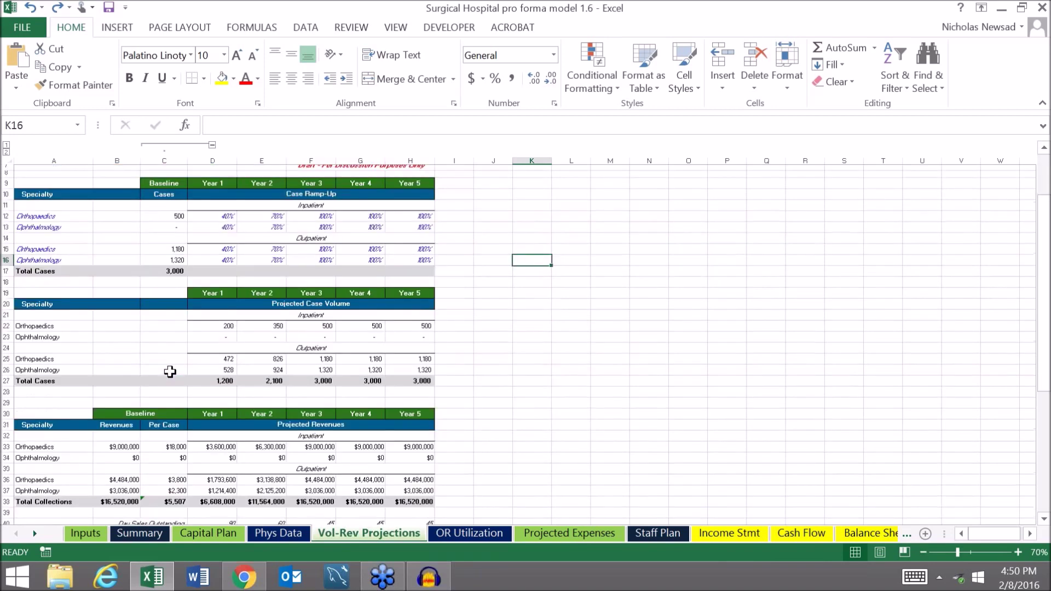
scroll(169, 372, down, 2)
scroll(216, 438, down, 4)
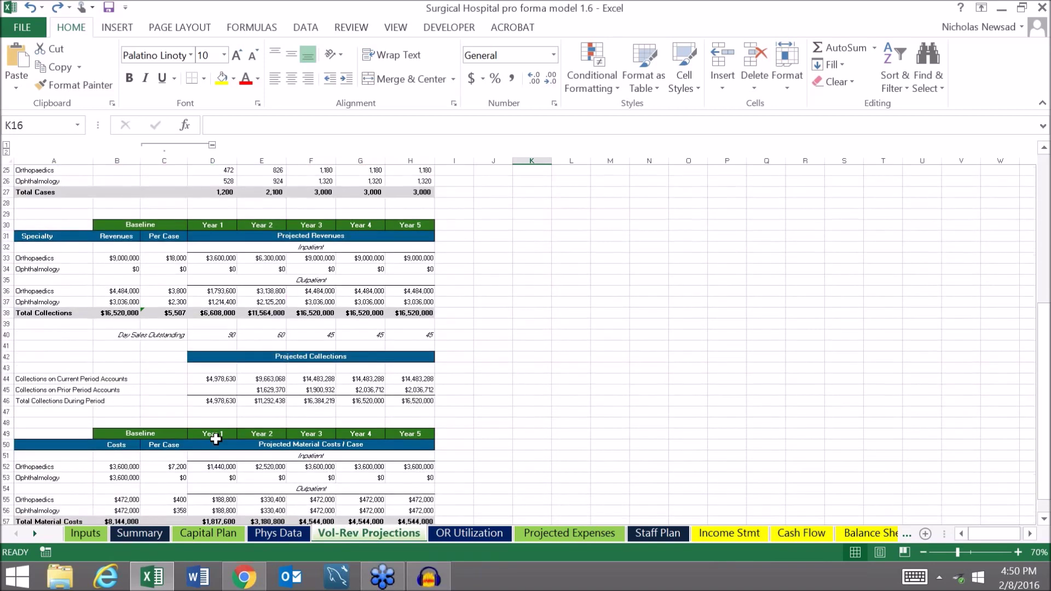
scroll(215, 438, down, 4)
scroll(215, 438, up, 12)
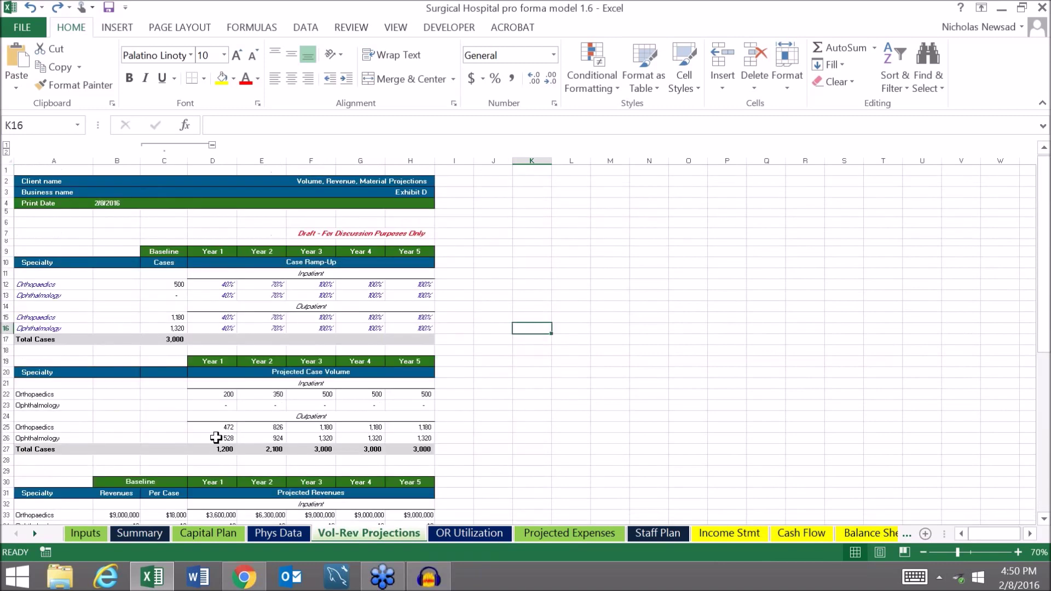
click(471, 533)
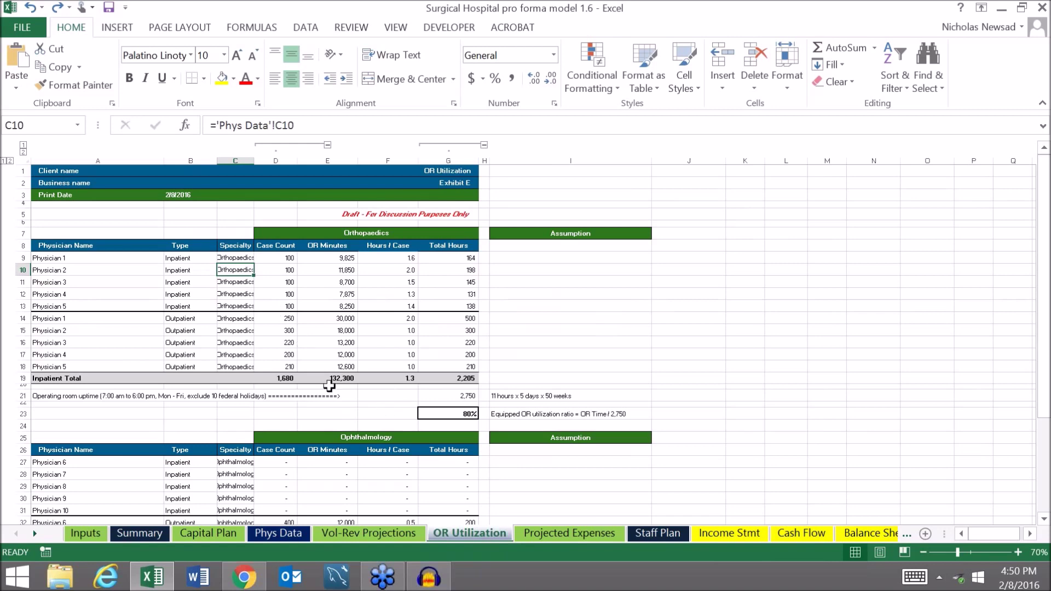
Step: Review the OR Utilization case counts and hours, then move to Projected Expenses
scroll(329, 385, down, 6)
scroll(339, 415, up, 6)
click(465, 412)
key(ctrl+Page_Down)
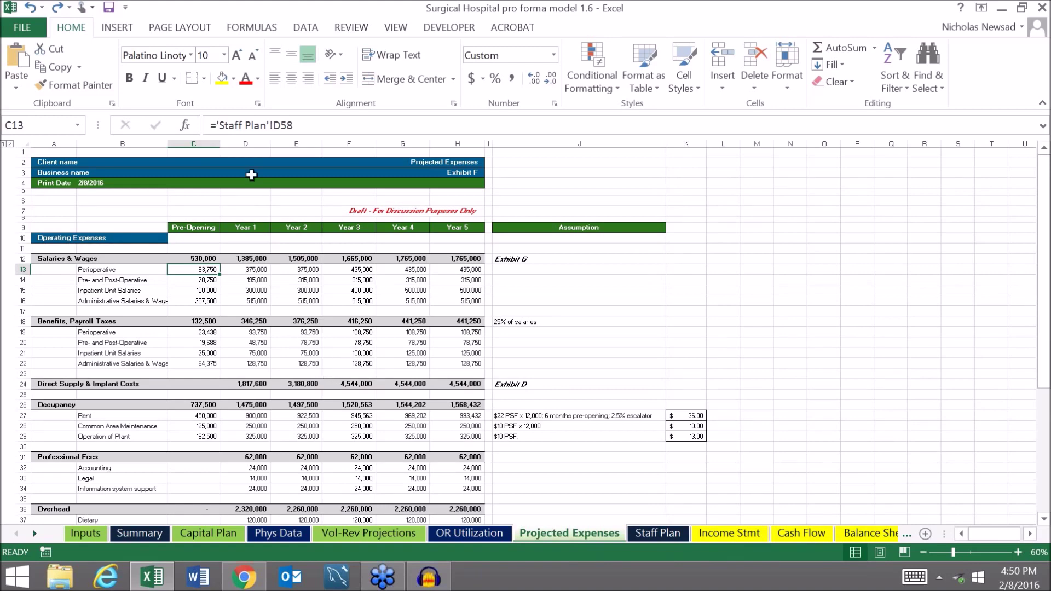
Step: Highlight the Pre-Opening to Year 2 columns, the Year 1 Perioperative salary formula and Overhead totals
click(193, 143)
click(245, 144)
click(296, 143)
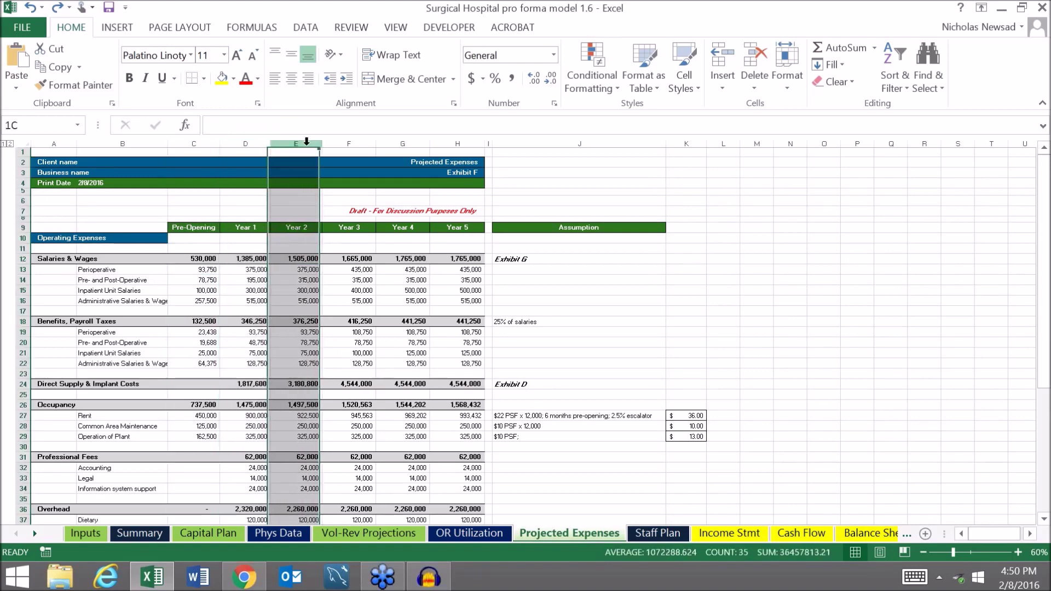
click(249, 268)
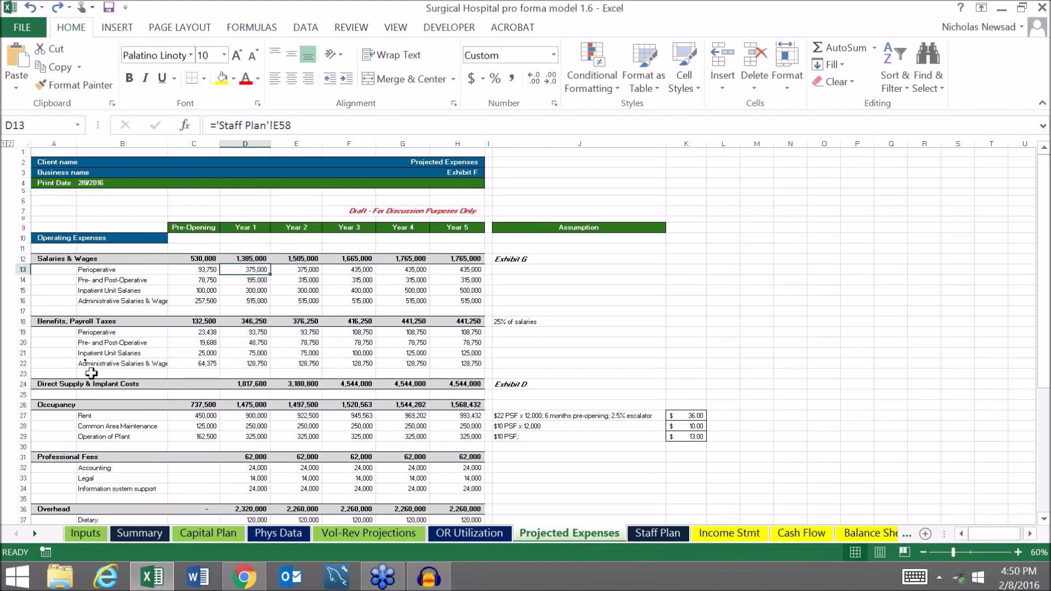
scroll(153, 384, down, 5)
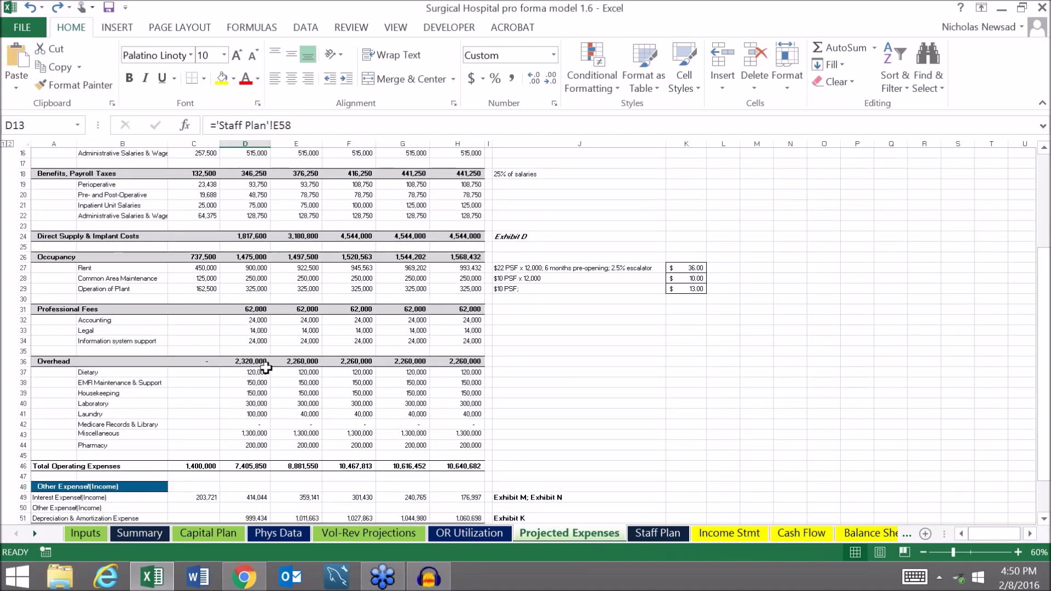
drag(249, 372, 471, 446)
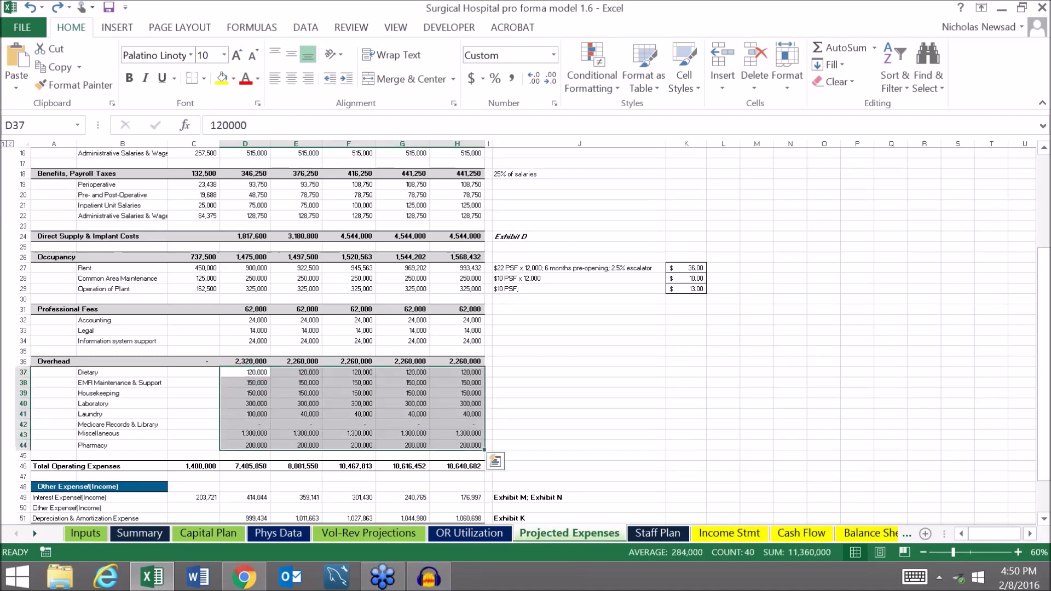
scroll(422, 457, up, 5)
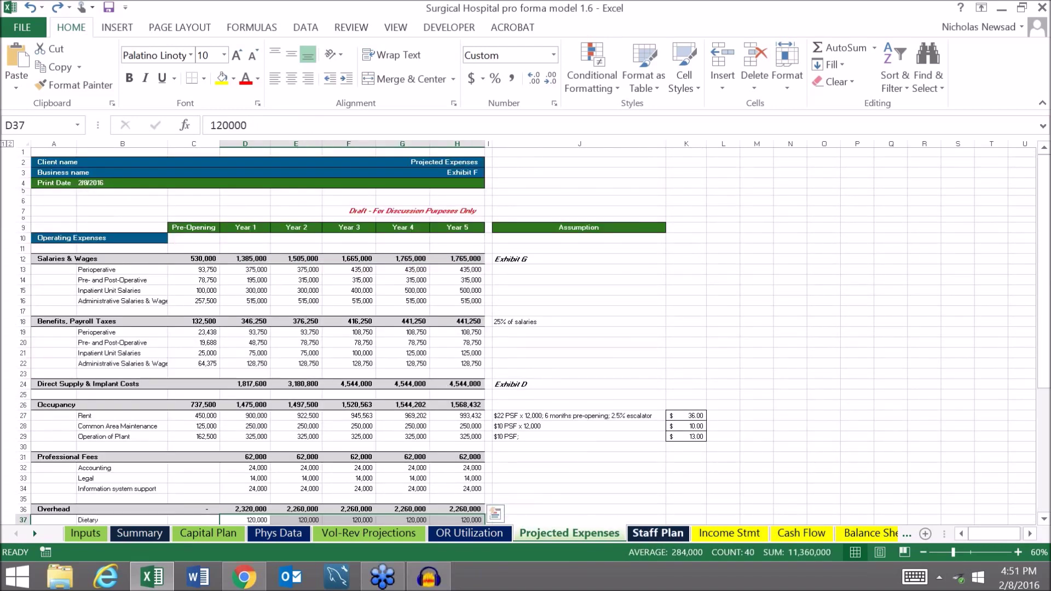
Step: Scroll the Staff Plan's departmental FTEs down to the 29.0 Year 5 total and back
click(658, 533)
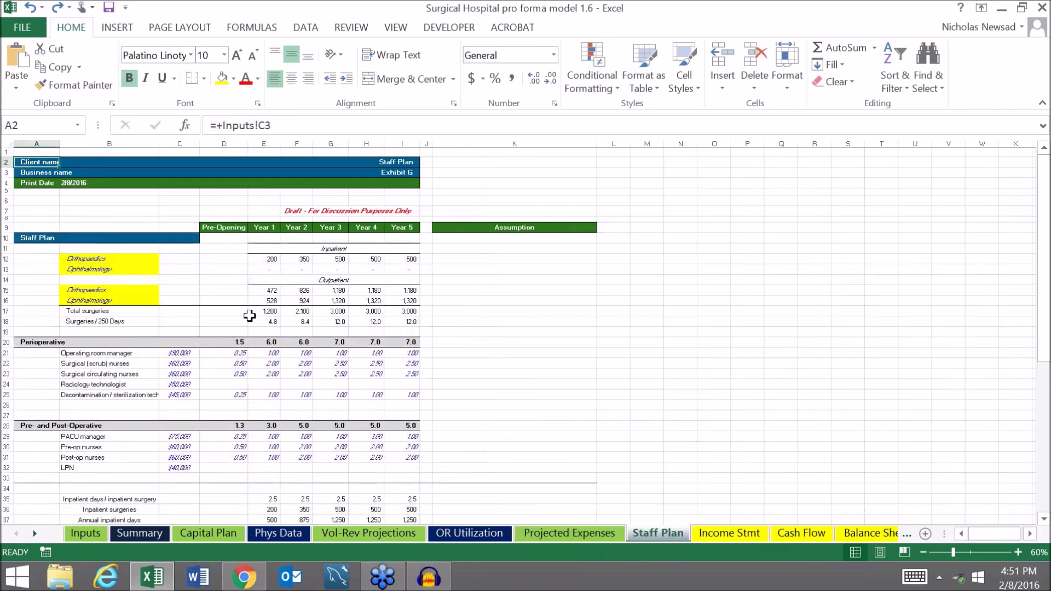
scroll(289, 352, down, 4)
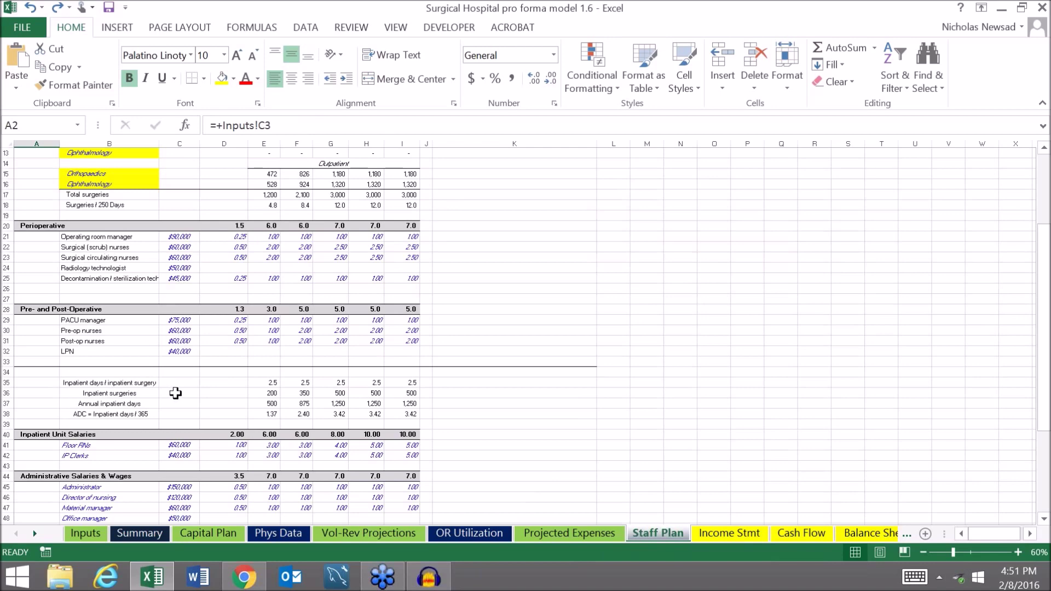
scroll(222, 473, down, 4)
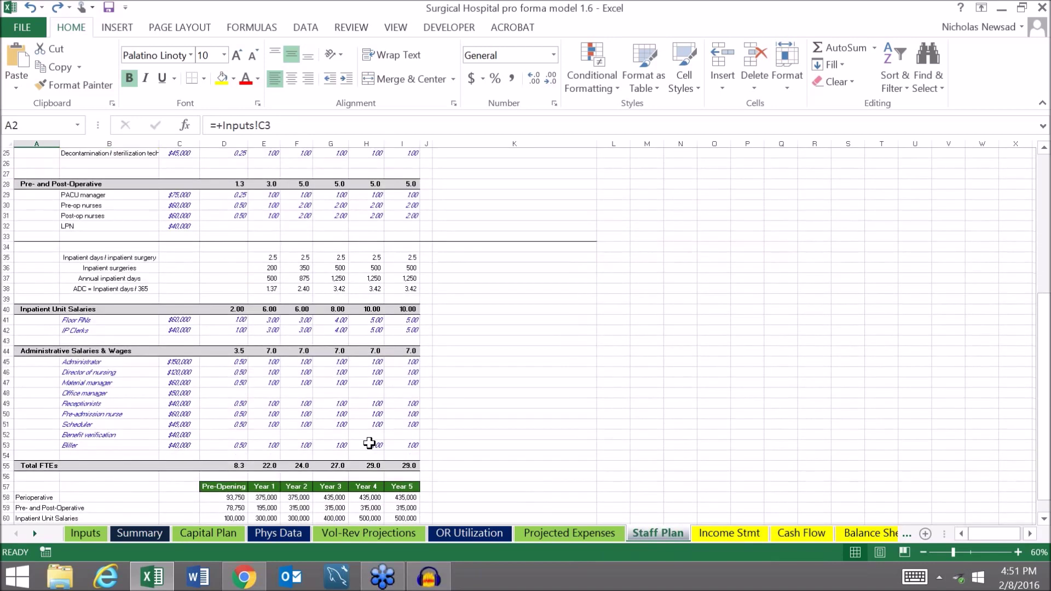
scroll(189, 382, up, 7)
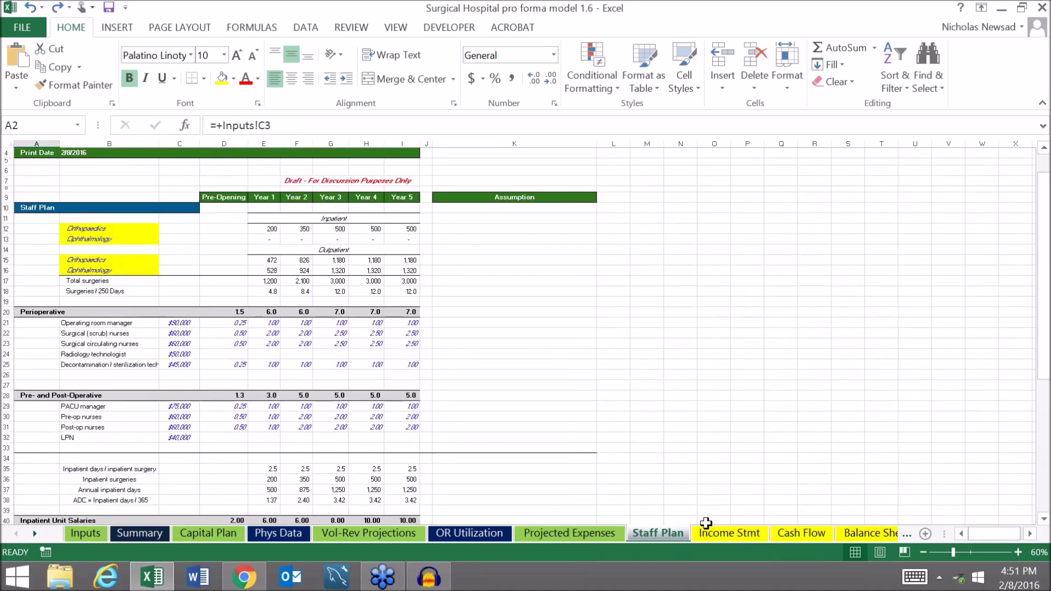
Step: Scroll through the Income Stmt and Cash Flow sheets
click(728, 534)
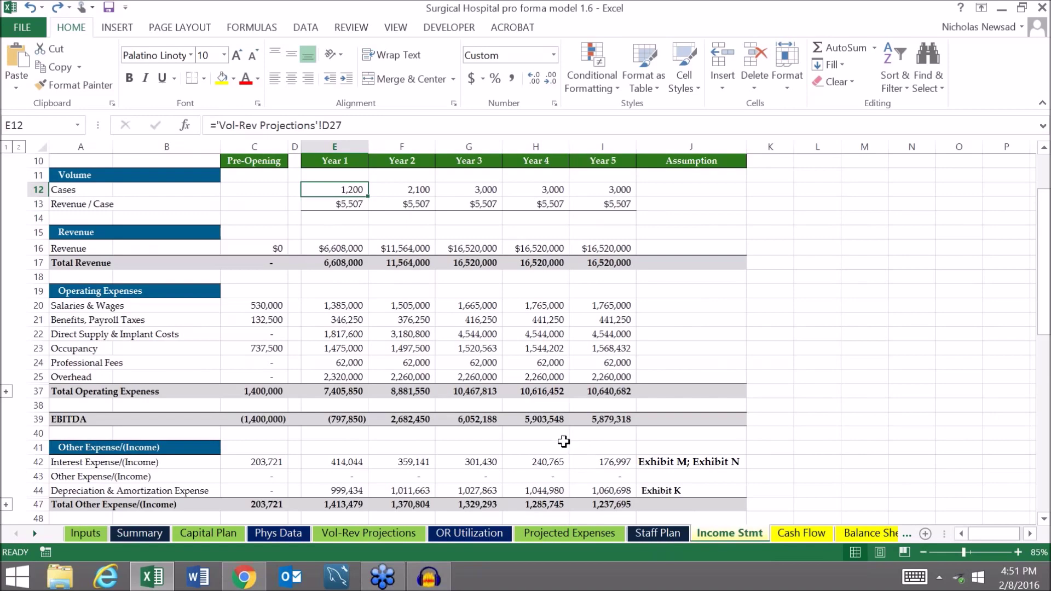
scroll(564, 441, up, 2)
ctrl+scroll(503, 422, down, 2)
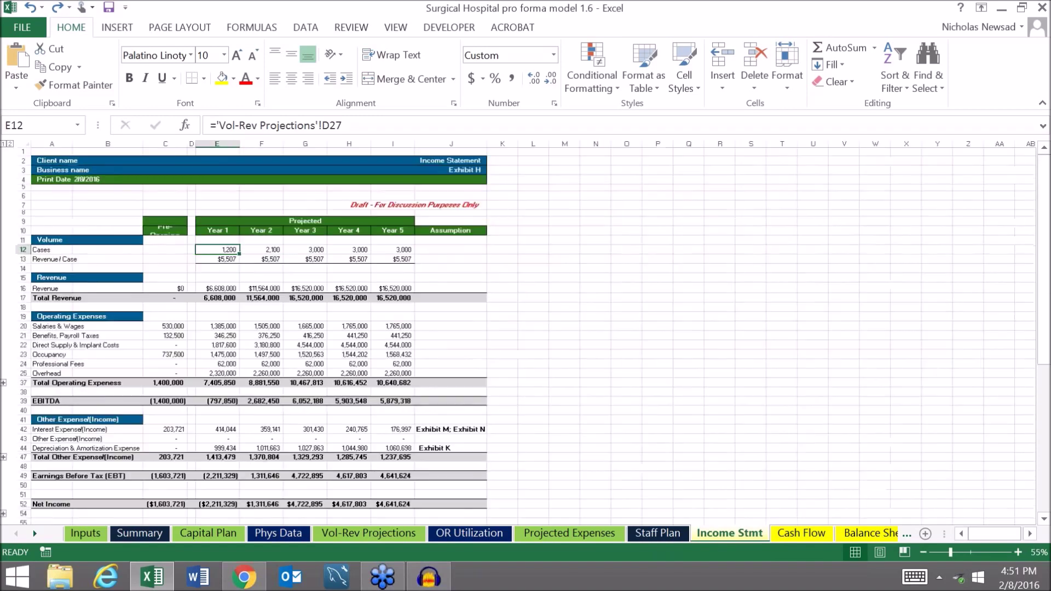
scroll(292, 352, down, 3)
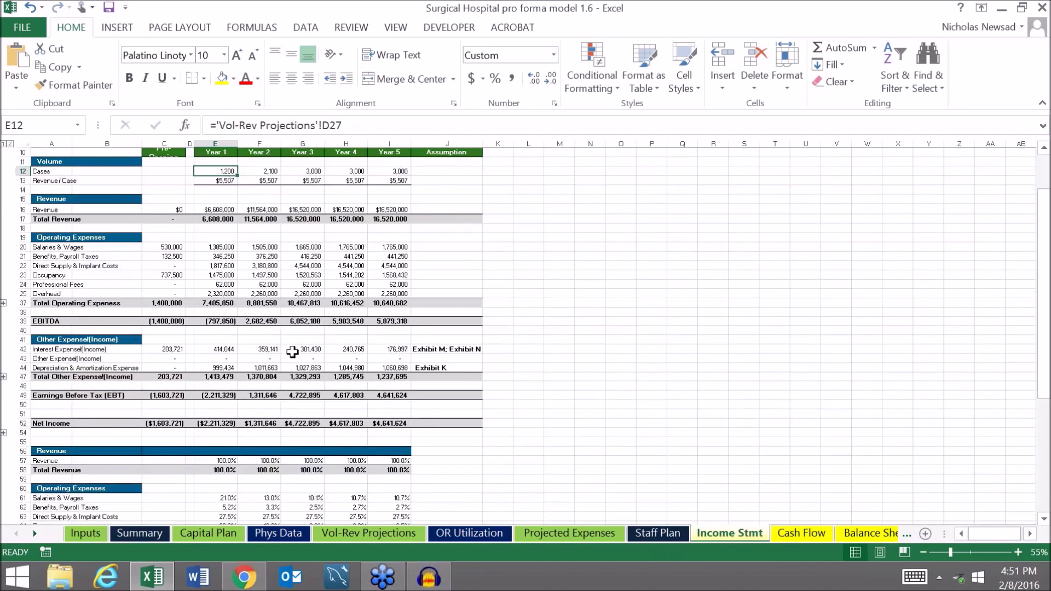
scroll(293, 352, up, 4)
click(799, 531)
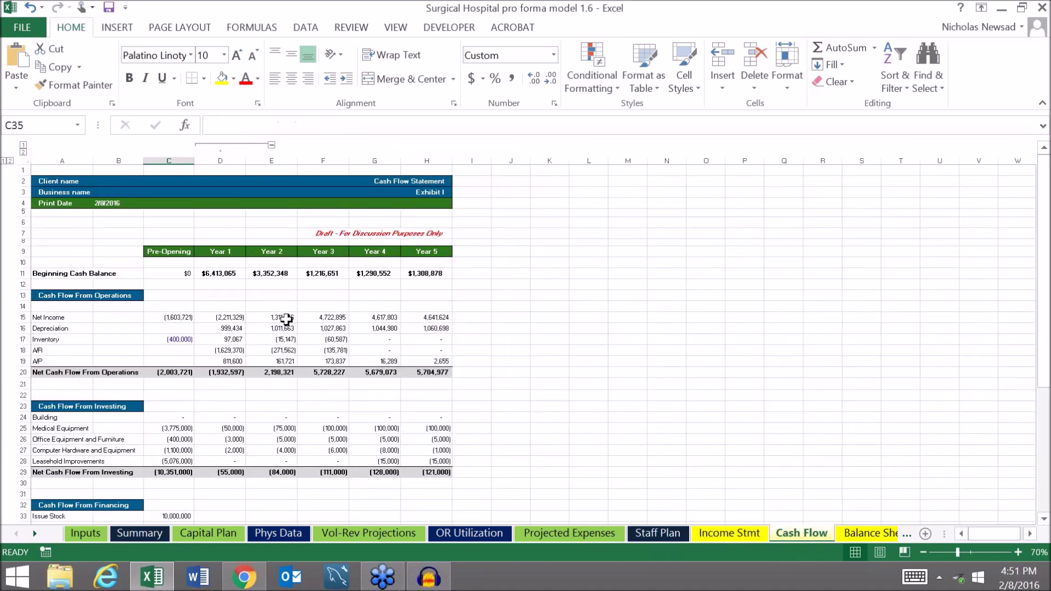
scroll(286, 318, down, 7)
scroll(287, 322, up, 7)
Step: Review the Balance Sheet and select its Check row across all five years, then go to Capex
click(868, 532)
scroll(426, 389, up, 8)
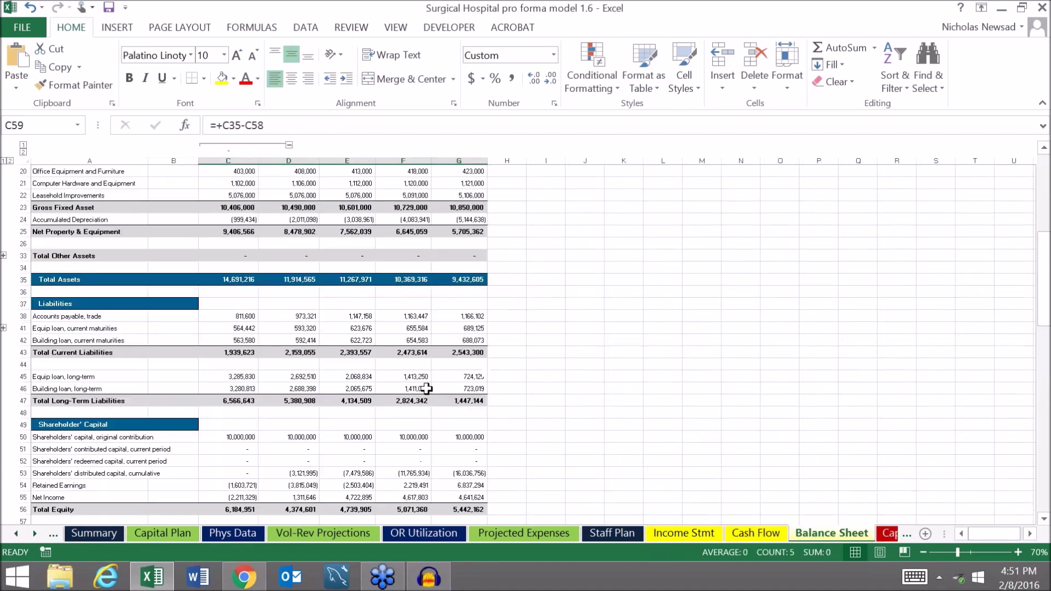
scroll(426, 389, up, 5)
scroll(345, 368, down, 2)
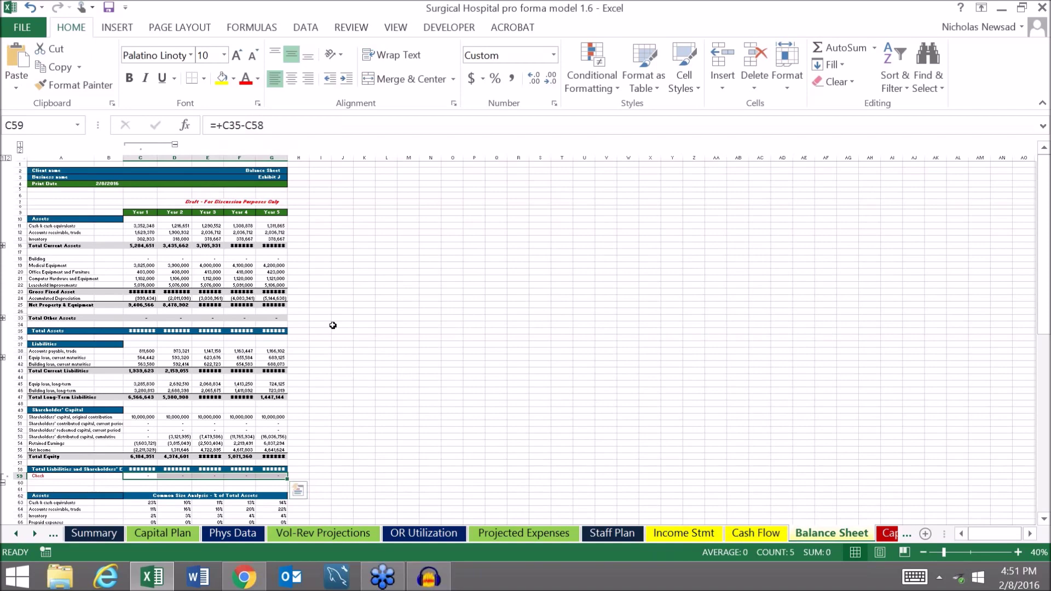
drag(147, 476, 276, 476)
scroll(276, 477, up, 1)
scroll(497, 441, up, 1)
scroll(498, 442, down, 1)
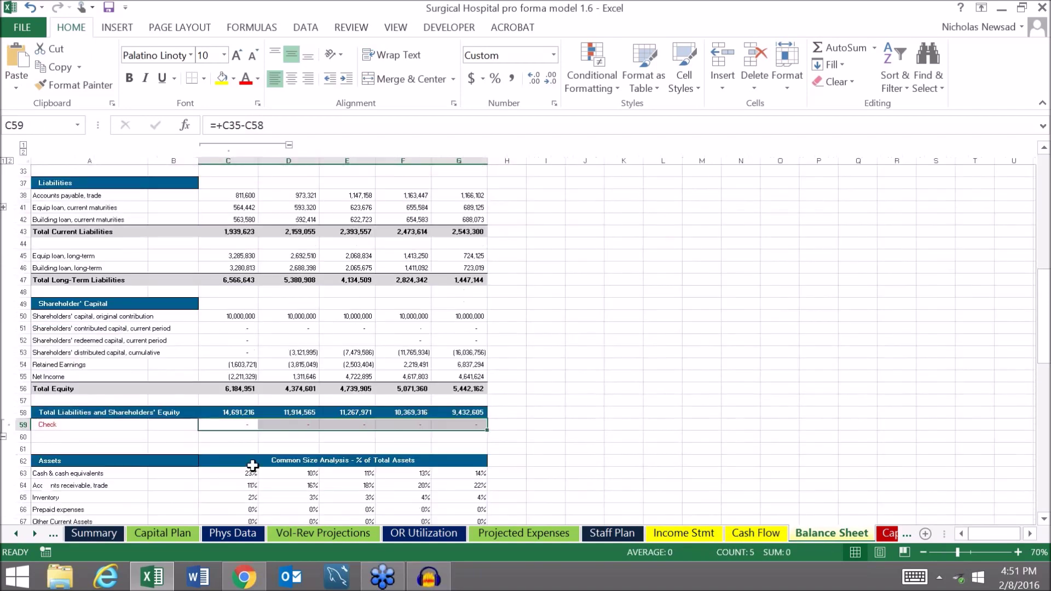
scroll(497, 441, up, 7)
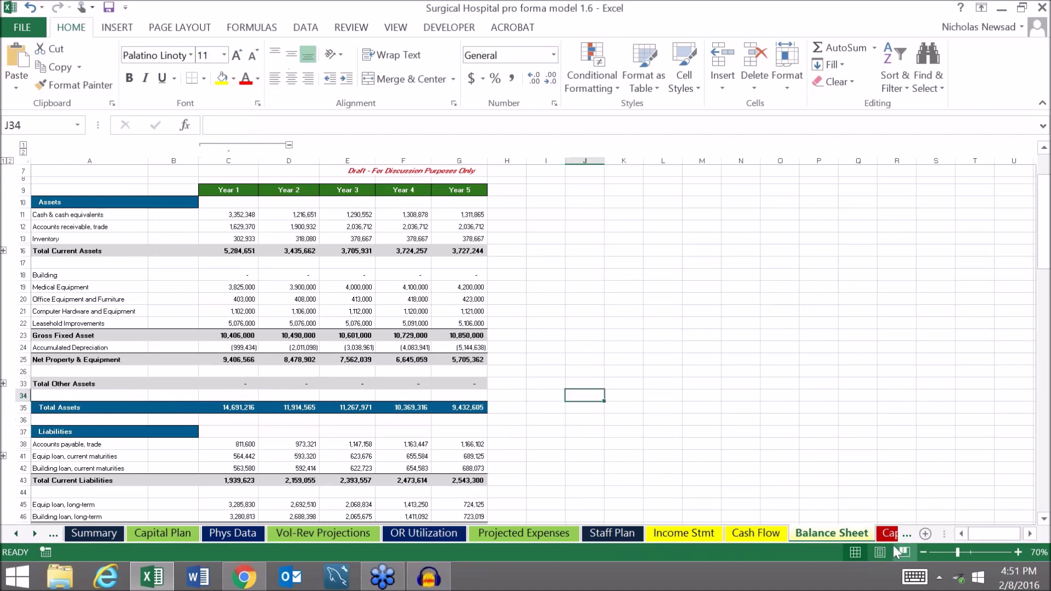
key(ctrl+Page_Down)
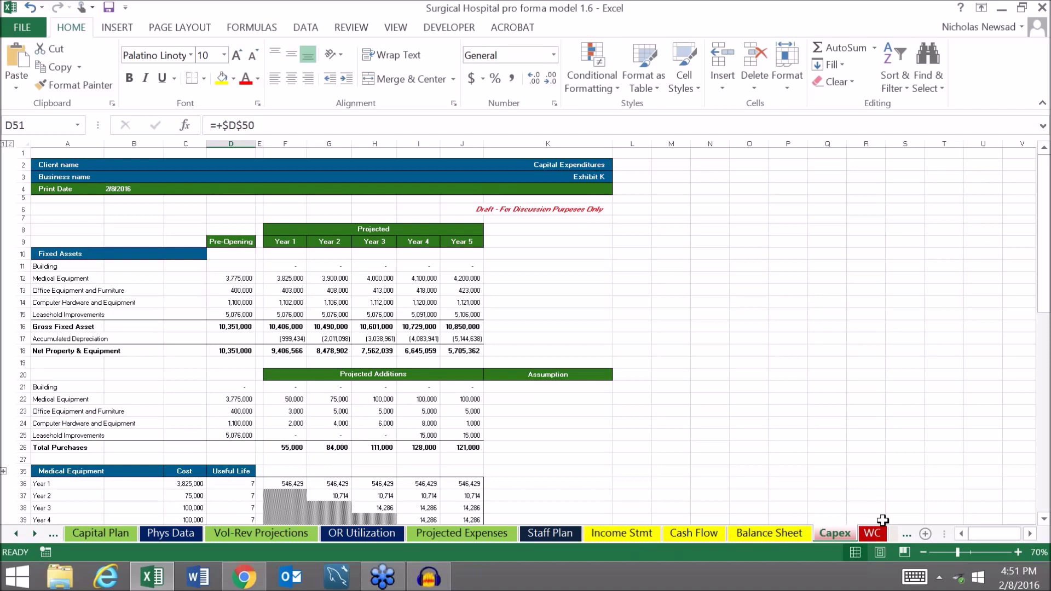
Step: Review the WC working capital sheet, clearing the inventory row selection
click(874, 533)
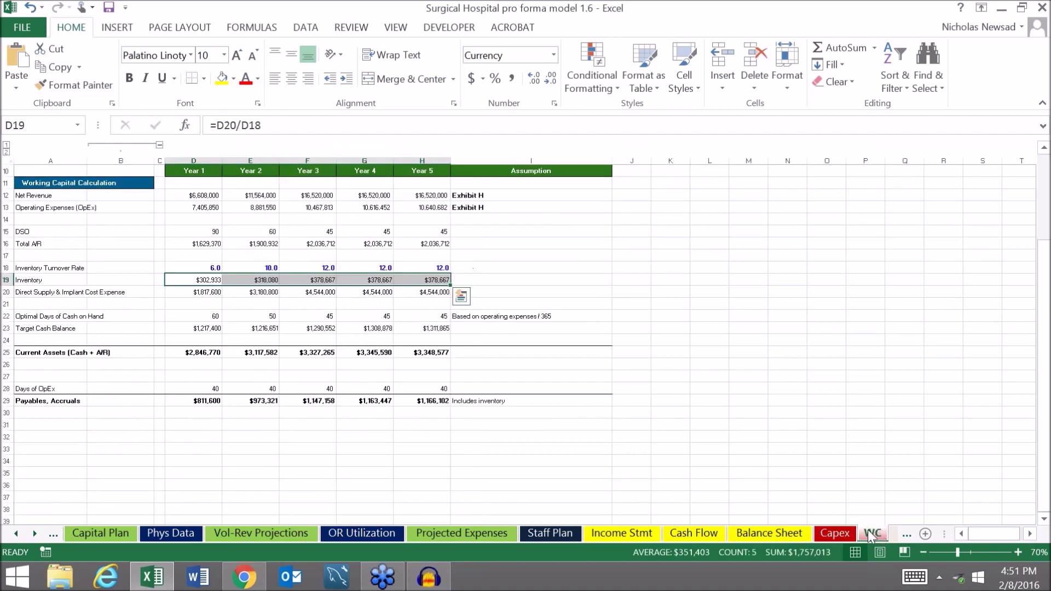
scroll(727, 463, up, 3)
click(721, 417)
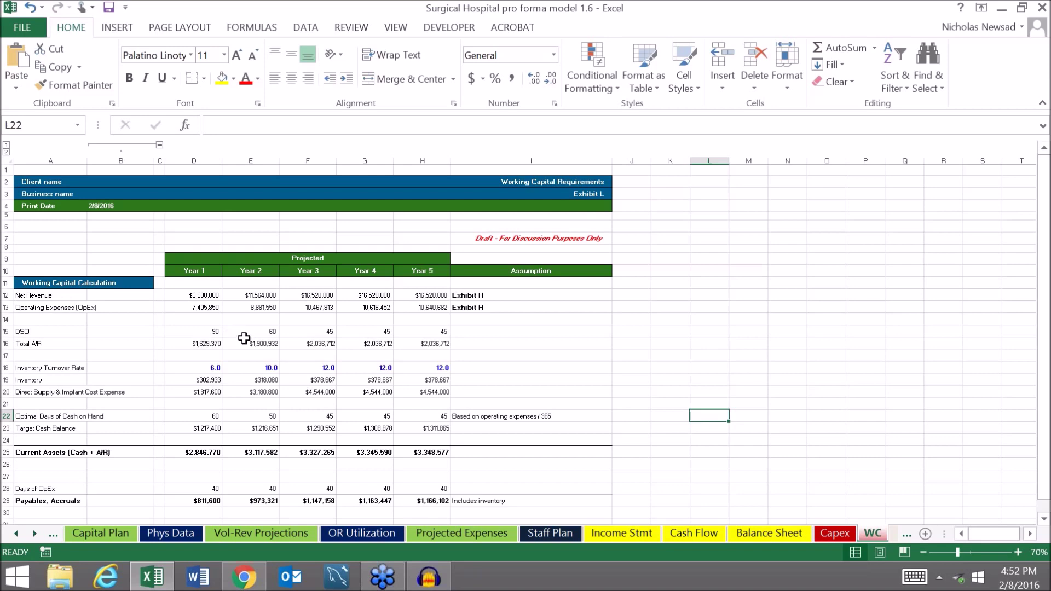
Step: Compare the Equip and Bldg Loan Amort schedules, ending on the 4,387,500 equipment loan
click(893, 533)
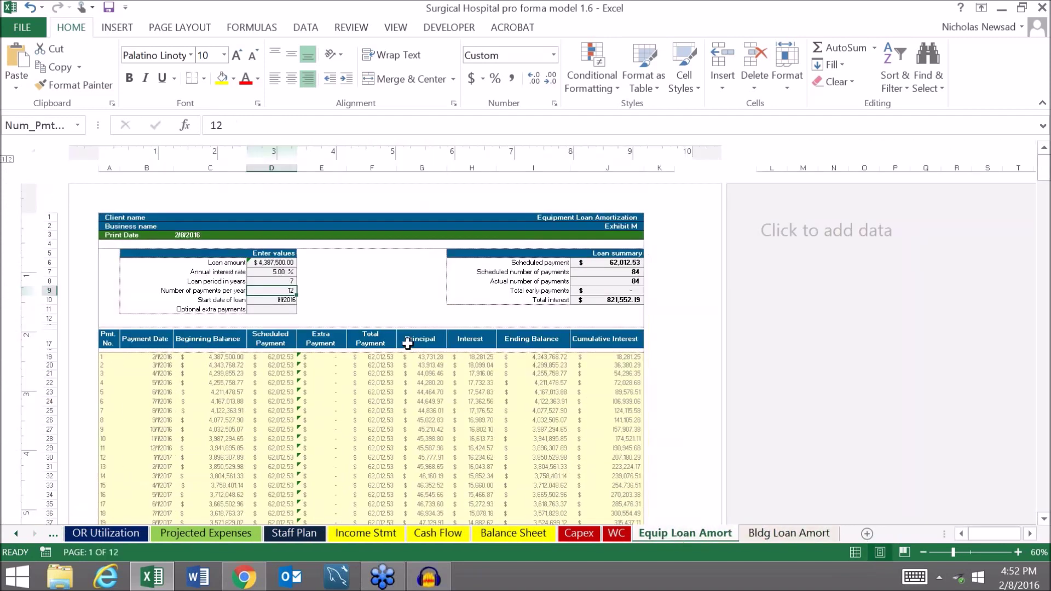
click(778, 533)
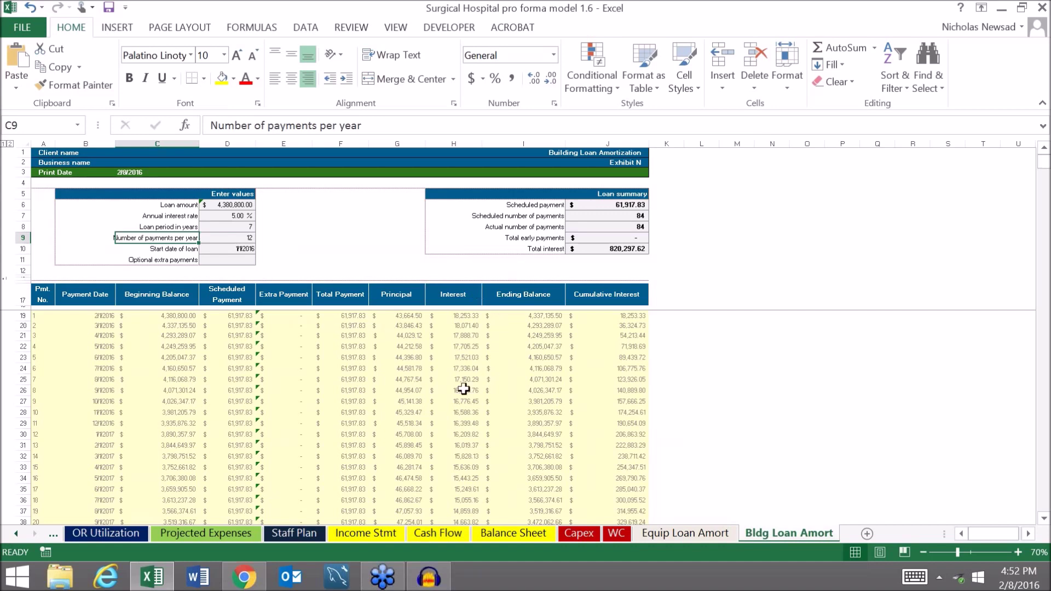
click(718, 532)
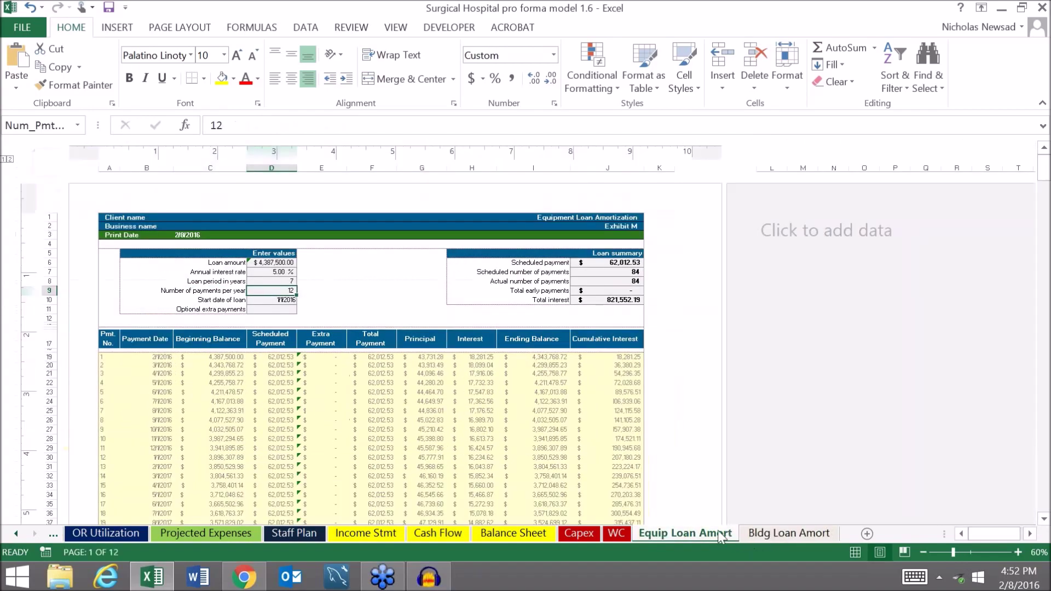